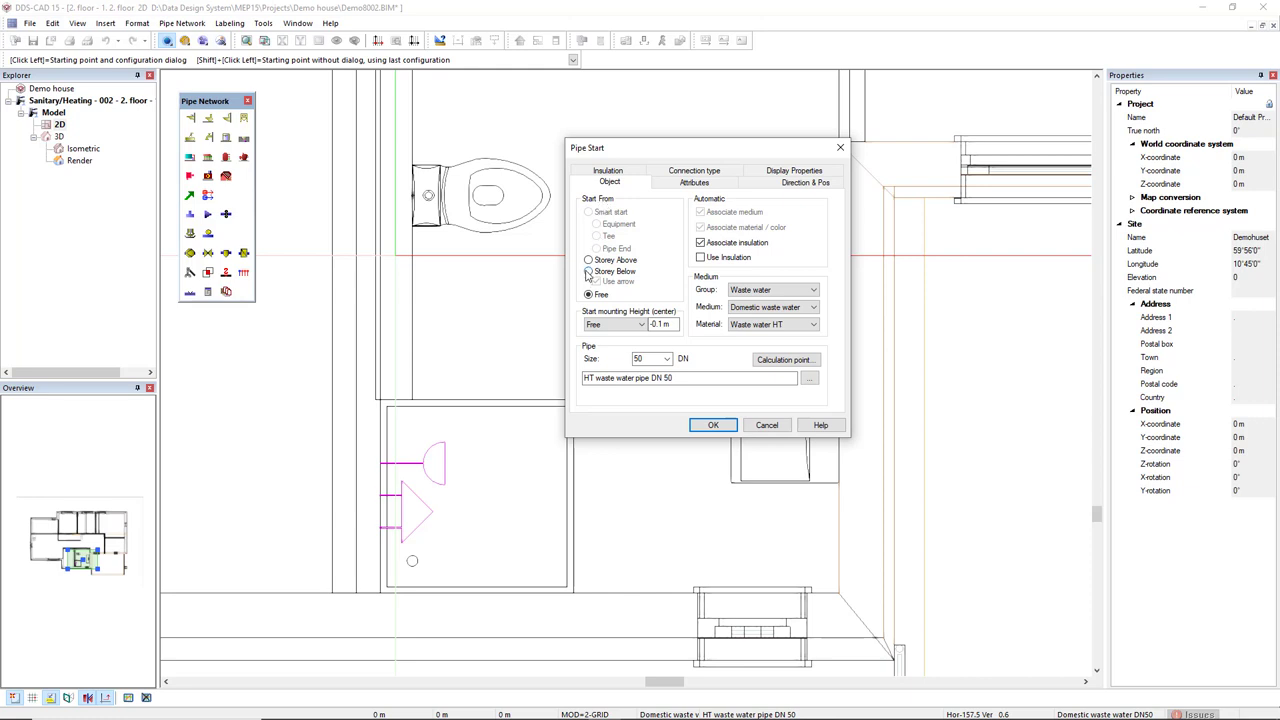
# Start a pipe from the storey below as Waste water, Domestic waste water, HT material.
pyautogui.click(588, 271)
pyautogui.click(777, 293)
pyautogui.click(785, 319)
pyautogui.click(779, 310)
pyautogui.click(806, 320)
pyautogui.click(793, 328)
pyautogui.click(787, 392)
# Set the pipe size to DN 100 and accept the suggested -0.37 m height.
pyautogui.click(666, 359)
pyautogui.click(660, 416)
pyautogui.click(713, 425)
pyautogui.click(432, 286)
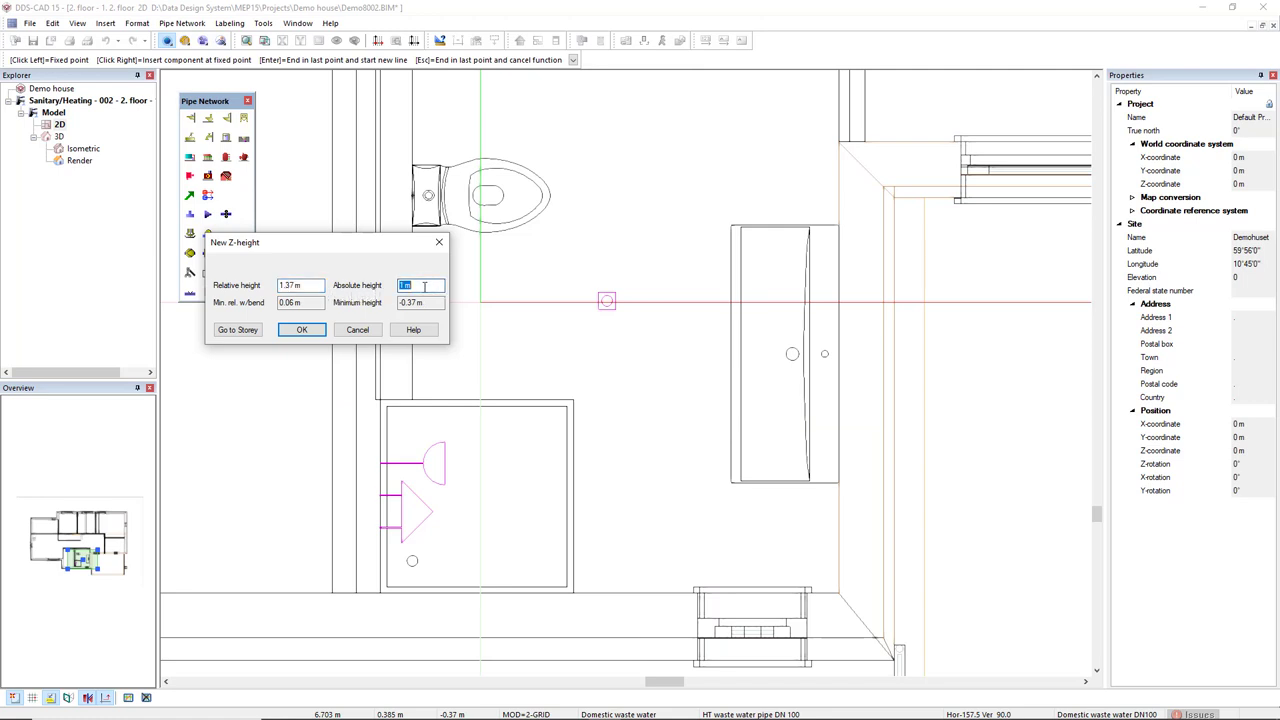
pyautogui.click(301, 329)
# End the stack run and start a new pipe in the plan.
pyautogui.press('Escape')
pyautogui.click(821, 386)
pyautogui.moveTo(652, 154); pyautogui.dragTo(563, 125)
# Make it a free-start DN 50 pipe at -0.15 m mounting height.
pyautogui.click(501, 268)
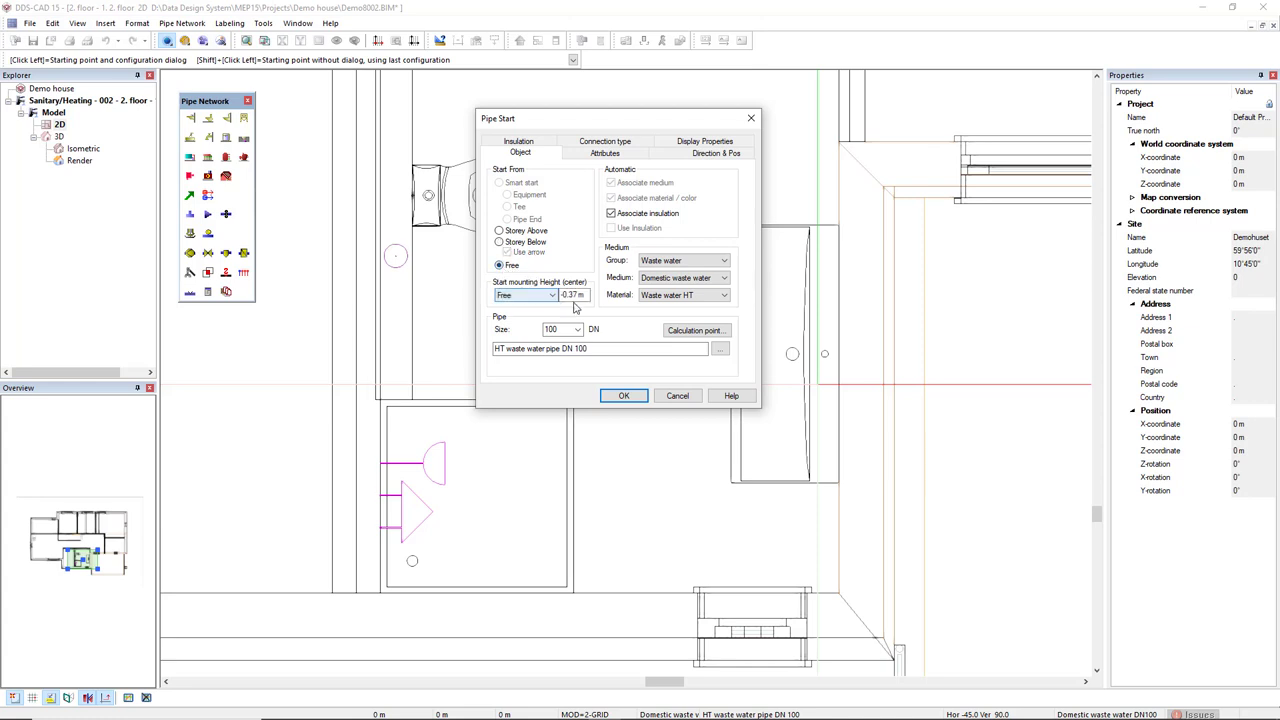
pyautogui.press('BackSpace')
pyautogui.write('15')
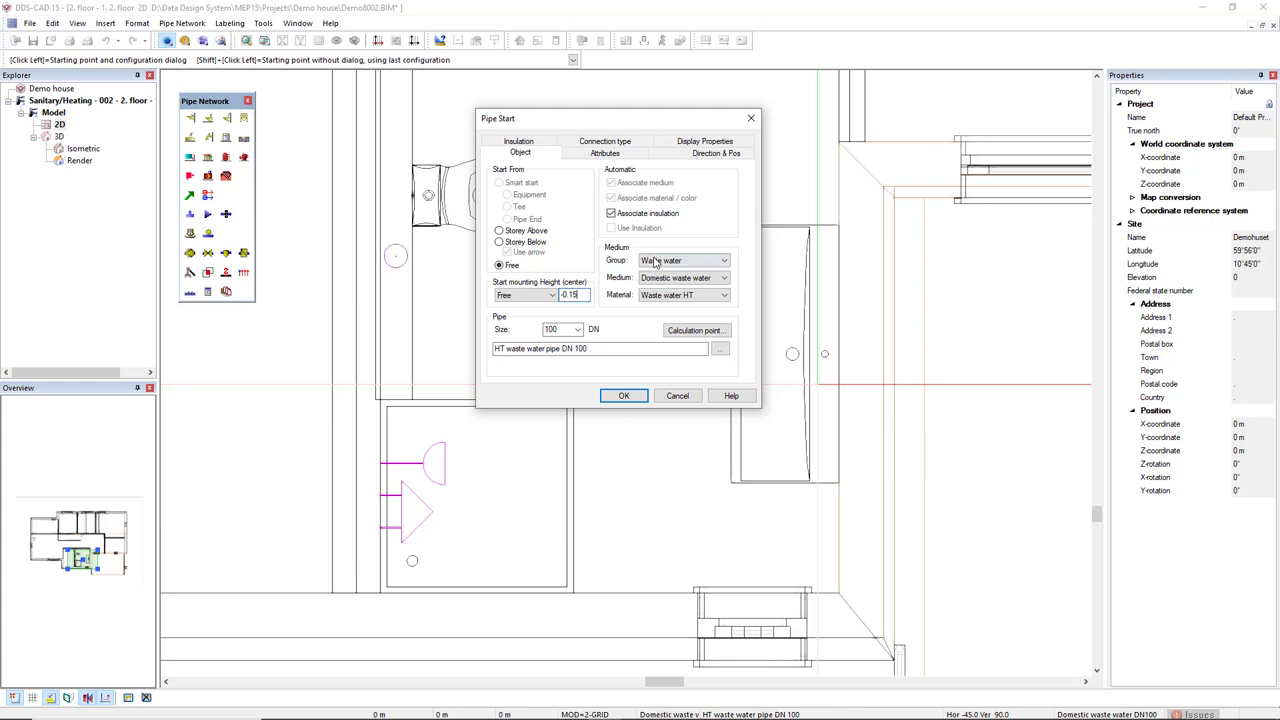
pyautogui.click(577, 330)
pyautogui.click(563, 360)
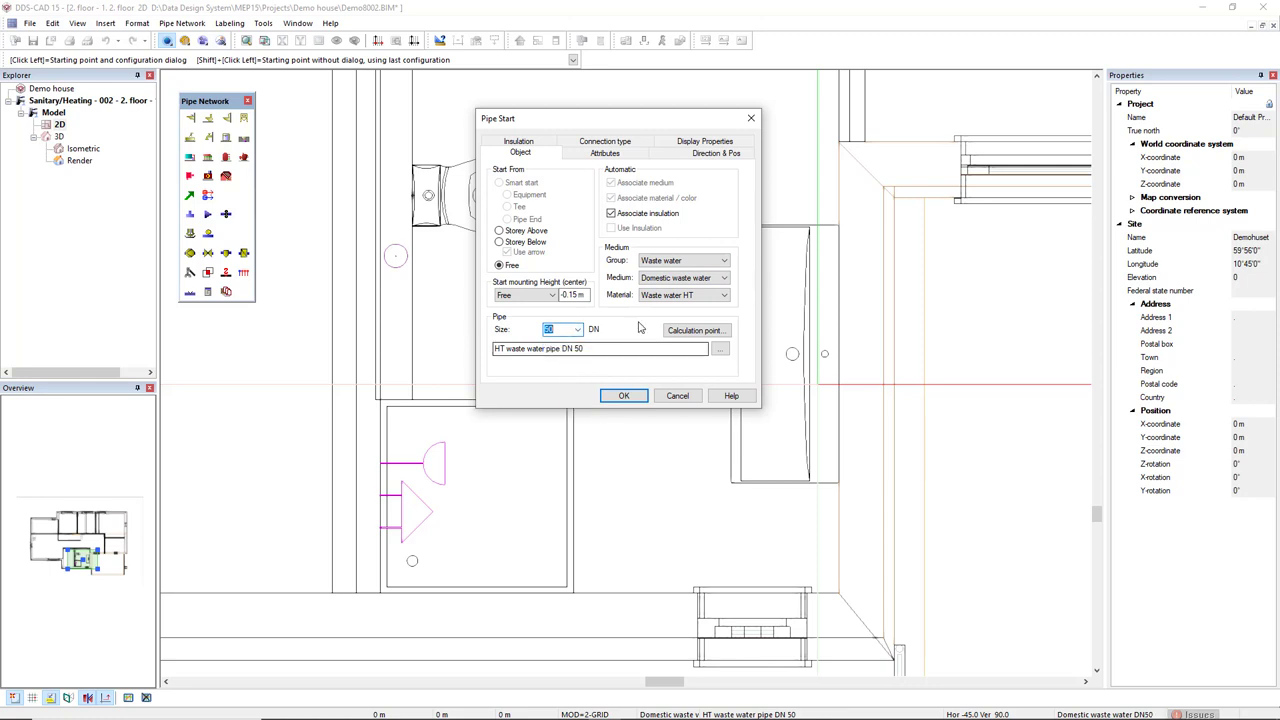
pyautogui.click(678, 158)
# Confirm the DN 50 settings, switch the run to sloped, and place the first leg's end.
pyautogui.click(624, 396)
pyautogui.rightClick(809, 163)
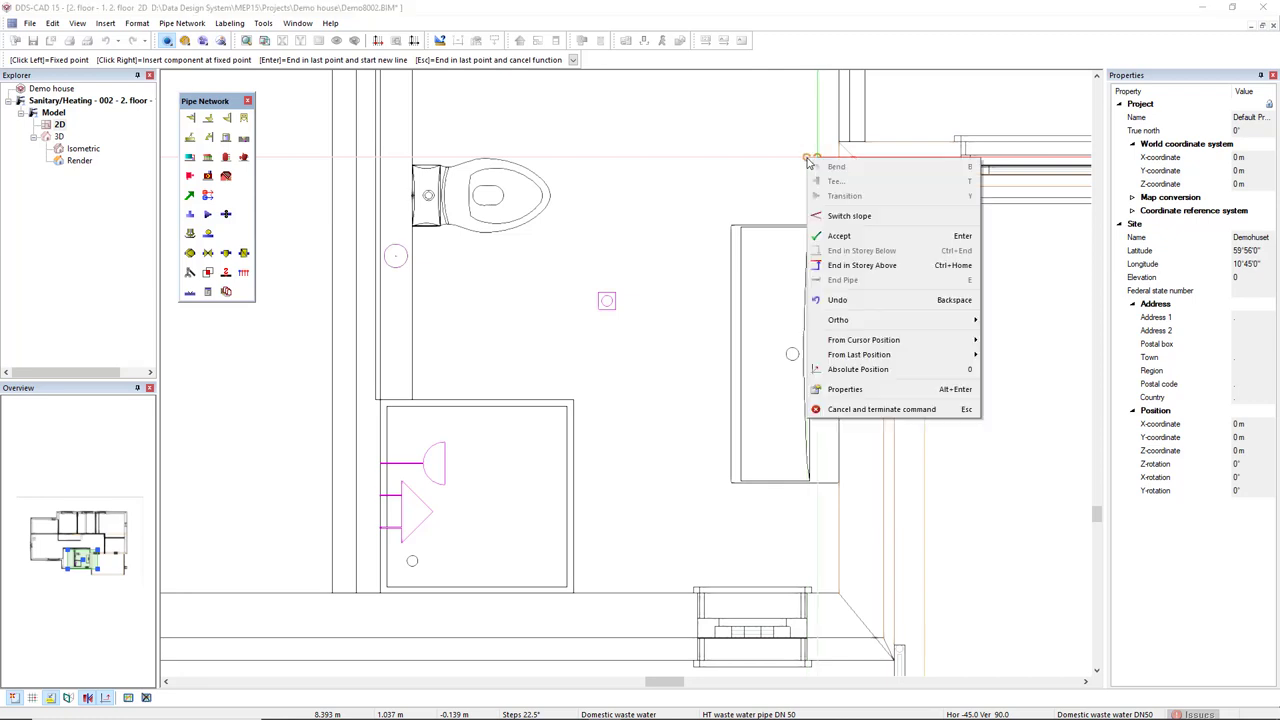
pyautogui.click(925, 223)
pyautogui.scroll(3, 810, 266)
pyautogui.scroll(-2, 829, 266)
pyautogui.click(857, 245)
pyautogui.scroll(-2, 423, 277)
# Place the last leg, snap it to the stack with 'Angle at Tee - slope downwards', and finish.
pyautogui.click(341, 254)
pyautogui.click(376, 264)
pyautogui.moveTo(167, 84)
pyautogui.mouseDown()
pyautogui.moveTo(398, 198)
pyautogui.moveTo(459, 142)
pyautogui.mouseUp()
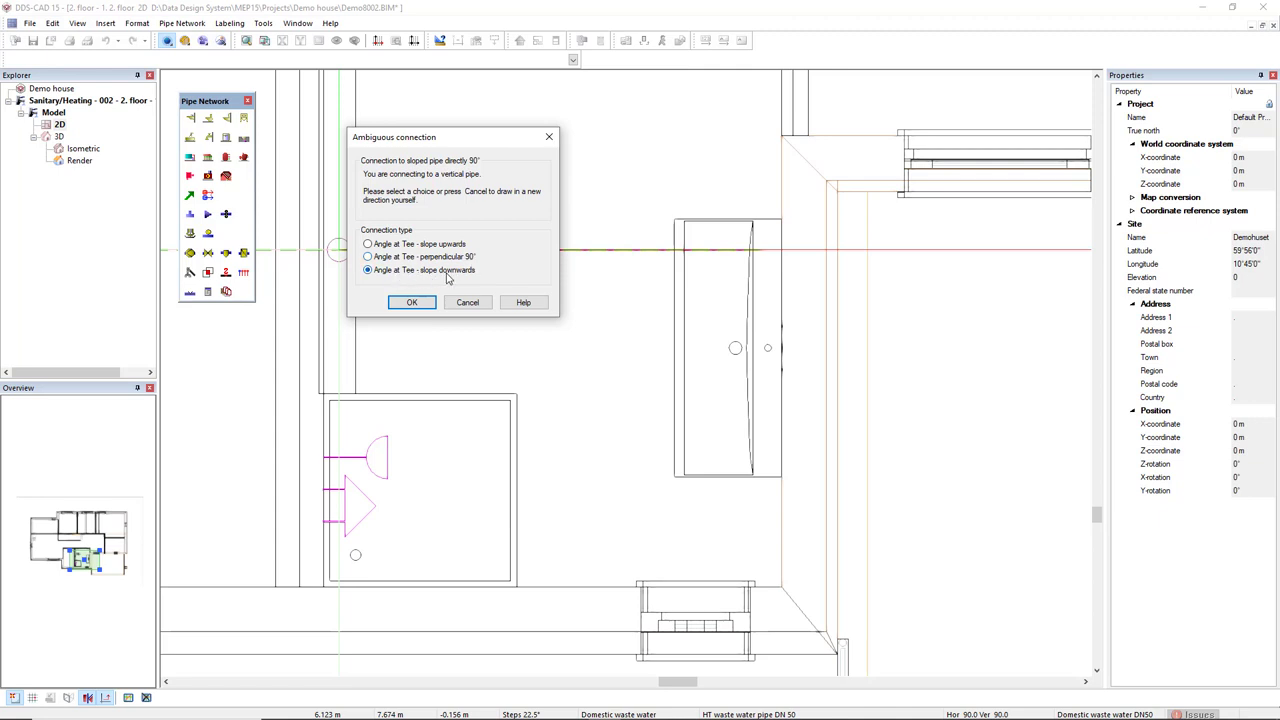
pyautogui.click(411, 302)
pyautogui.press('Escape')
# Render the branch in 3D and select the tee and the 89.9° bend for inspection.
pyautogui.click(221, 43)
pyautogui.scroll(5, 590, 443)
pyautogui.click(490, 411)
pyautogui.scroll(3, 491, 420)
pyautogui.moveTo(557, 390); pyautogui.dragTo(663, 361, button='middle')
pyautogui.scroll(-3, 600, 372)
pyautogui.click(514, 383)
pyautogui.moveTo(583, 428)
pyautogui.mouseDown(button='middle')
pyautogui.moveTo(632, 390)
pyautogui.moveTo(185, 376)
pyautogui.moveTo(914, 459)
pyautogui.moveTo(862, 440)
pyautogui.mouseUp(button='middle')
pyautogui.click(866, 412)
# Return to the 2D floor plan and select the 89.9° bend, zooming in on it.
pyautogui.doubleClick(60, 144)
pyautogui.click(765, 255)
pyautogui.scroll(3, 776, 244)
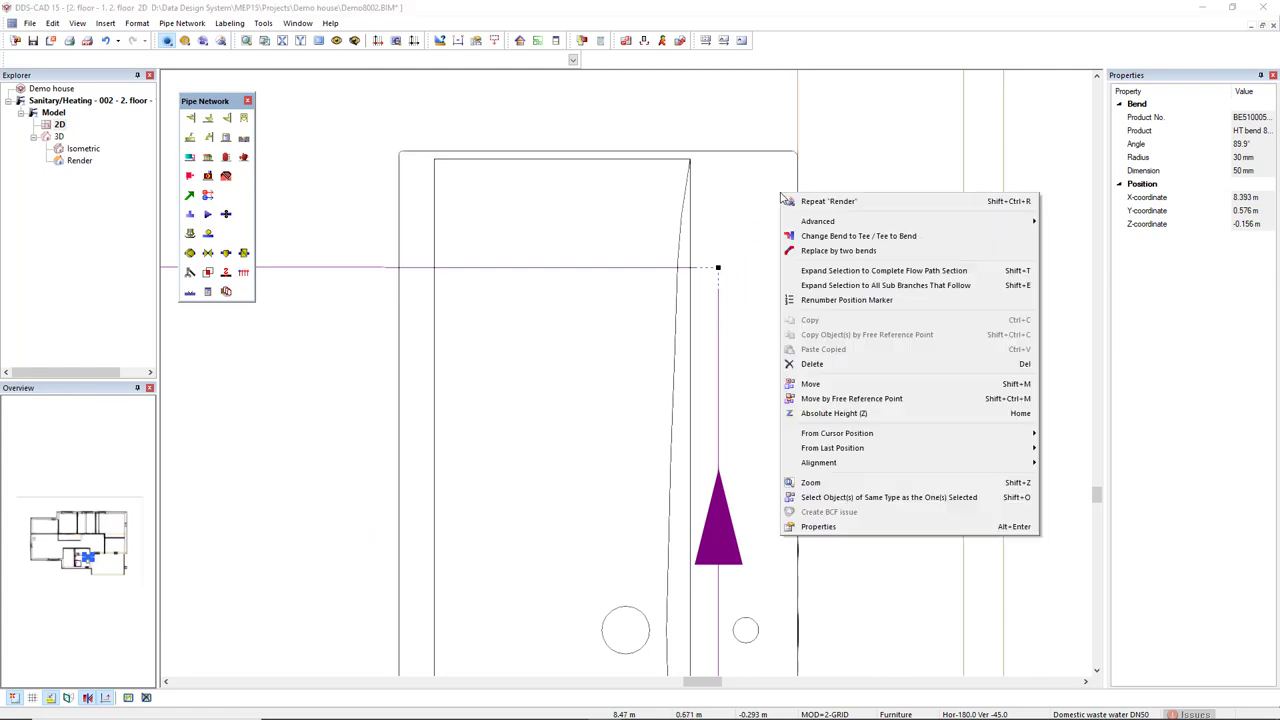